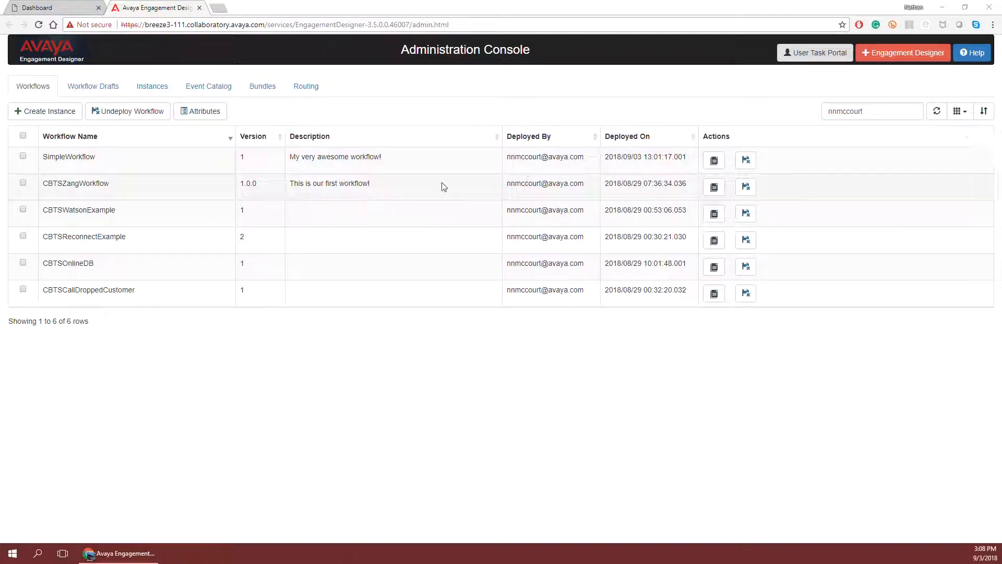
Sort the workflow list by deployment date with the most recently deployed workflow first.
double_click(876, 111)
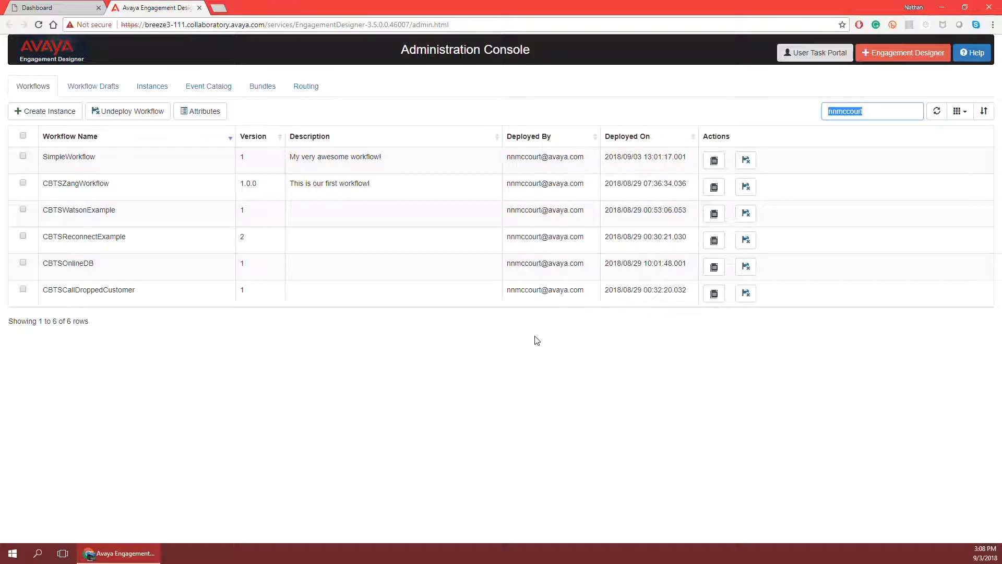
left_click(628, 346)
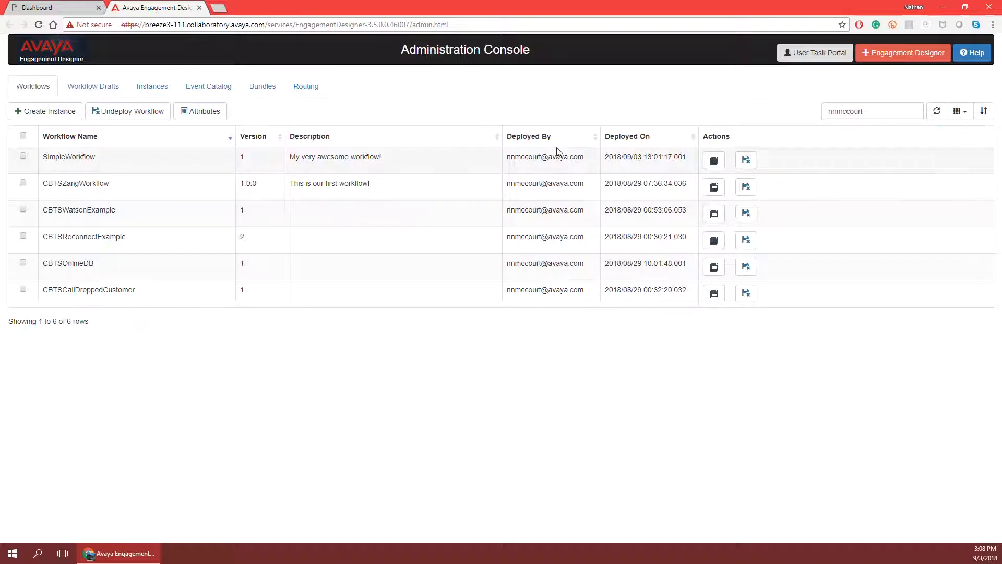
left_click(637, 138)
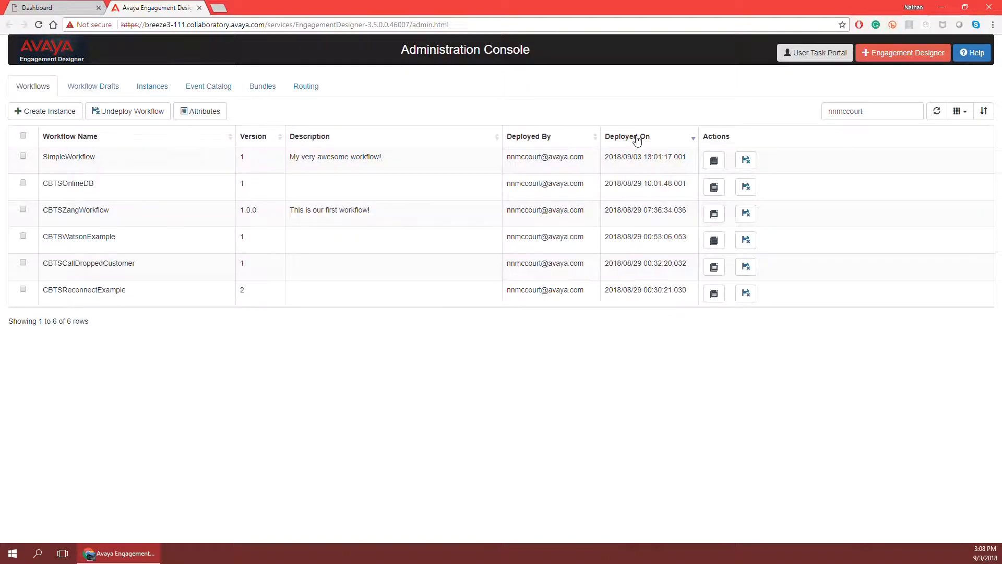
left_click(638, 138)
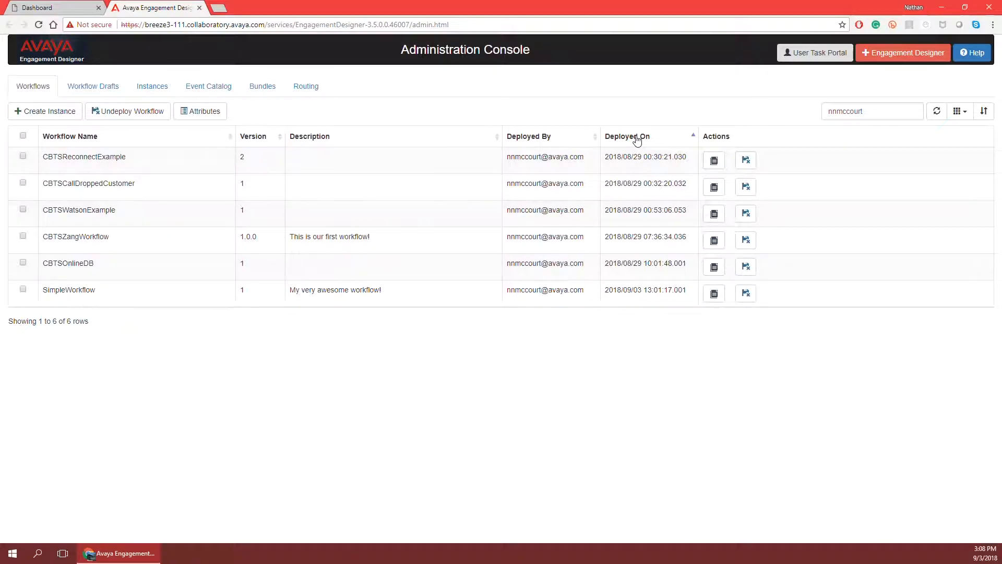
left_click(638, 138)
left_click(637, 138)
left_click(637, 138)
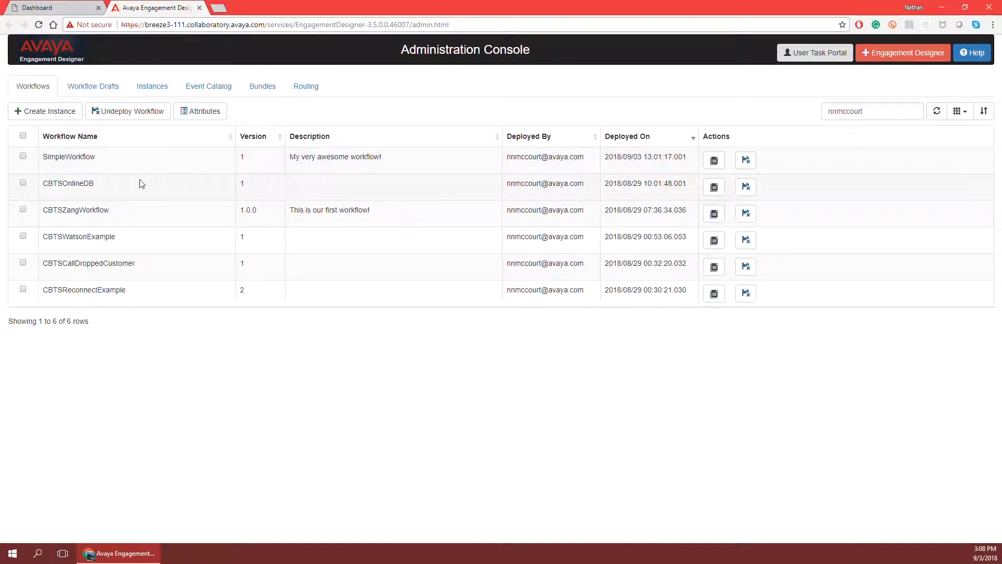
Select the SimpleWorkflow row and apply a multiple sort by Workflow Name in descending order.
double_click(72, 158)
left_click(72, 158)
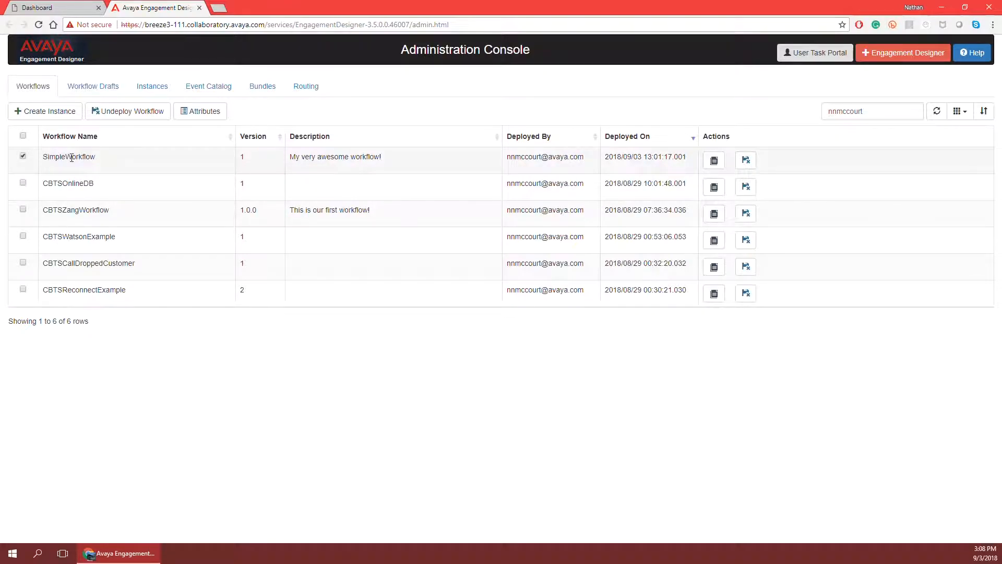
left_click(984, 111)
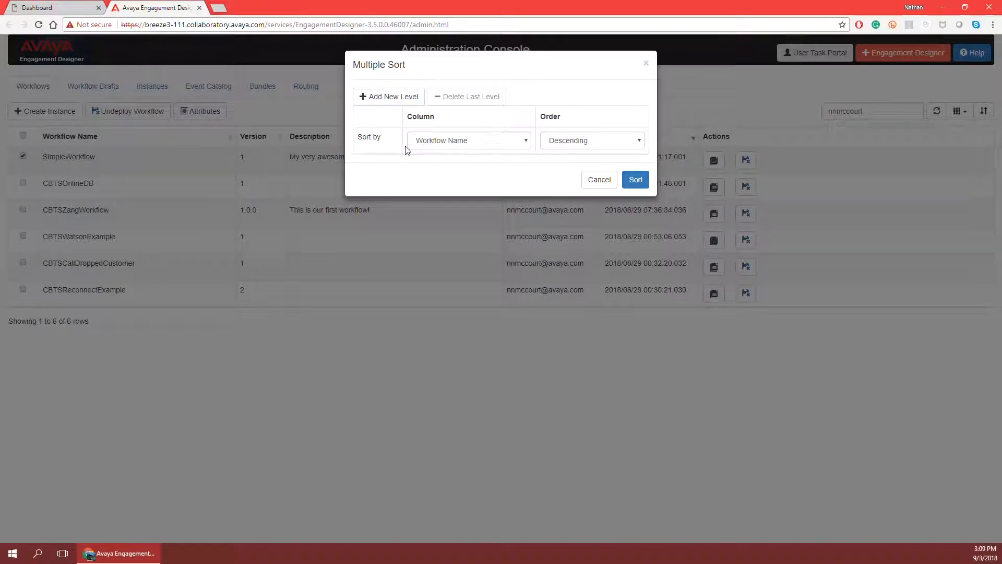
left_click(636, 180)
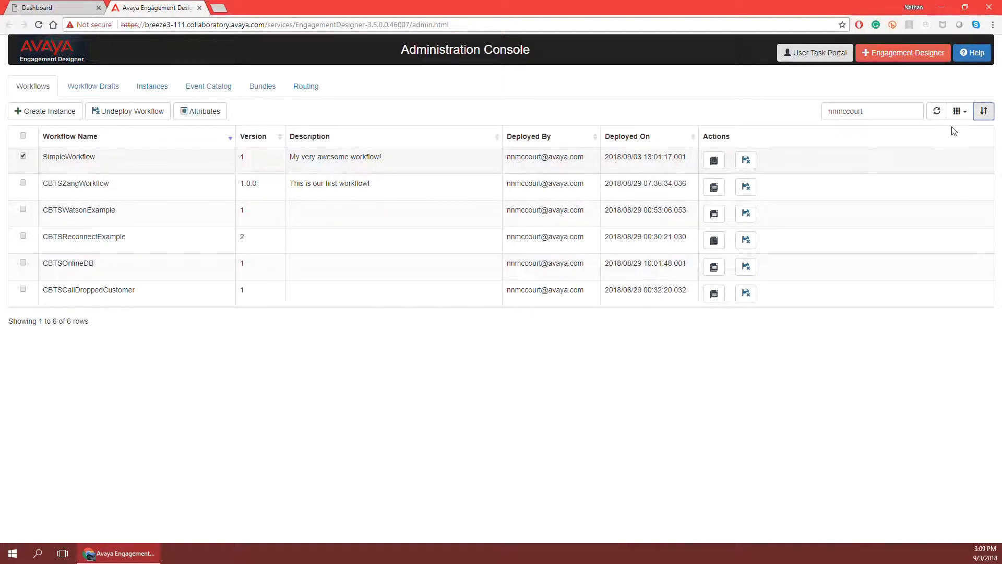
Hide the Workflow Name, Version and Deployed By columns, toggling the Description column off and back on.
left_click(960, 113)
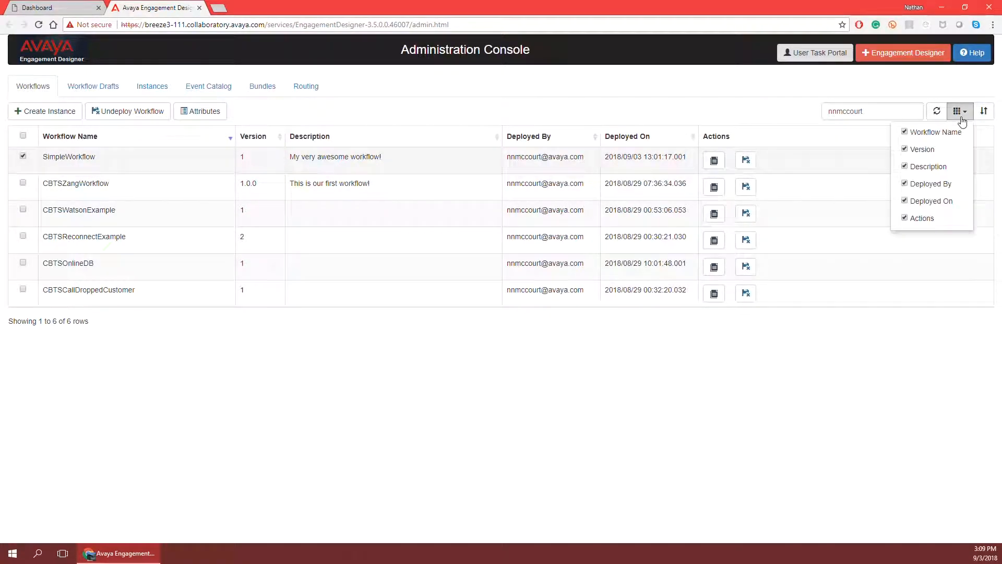
left_click(905, 132)
left_click(905, 149)
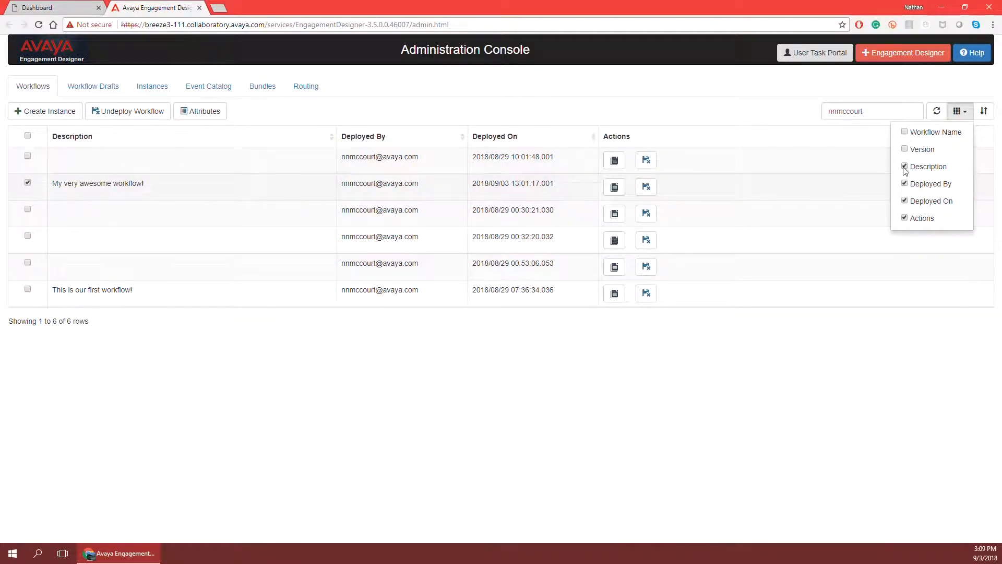
left_click(904, 166)
left_click(905, 184)
left_click(907, 166)
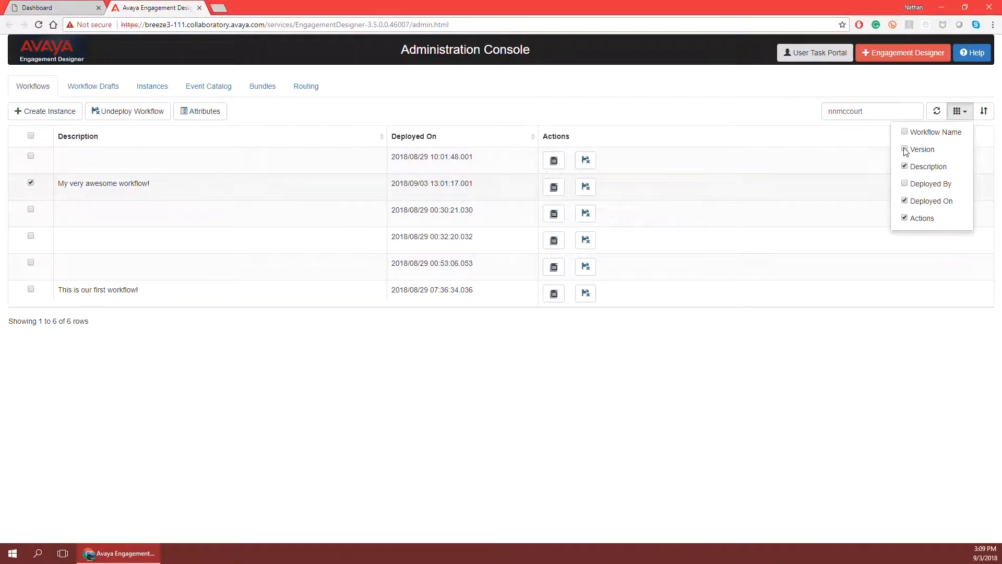
Restore the Version, Deployed By and Workflow Name columns, toggling the Actions column off and back on.
left_click(904, 149)
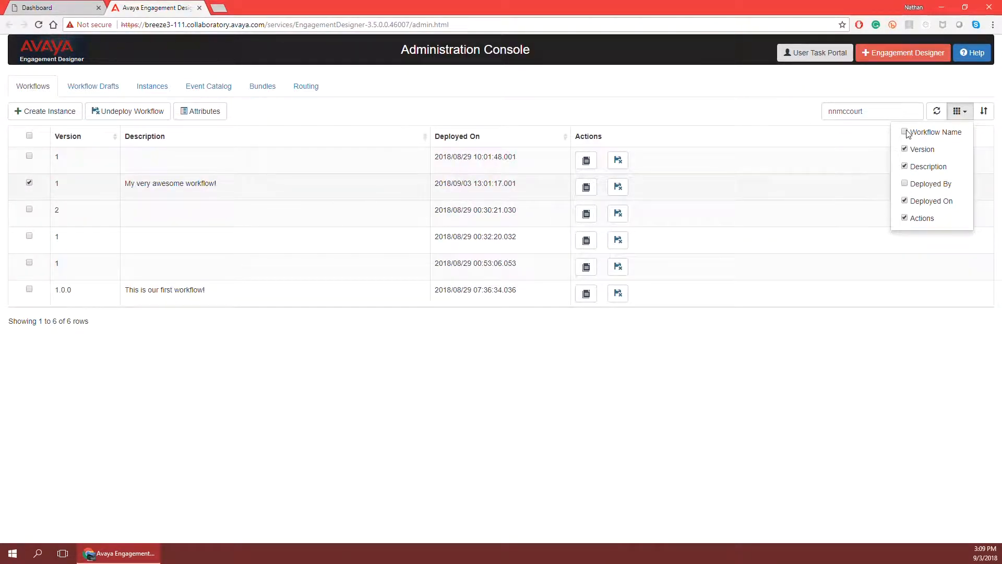
left_click(905, 219)
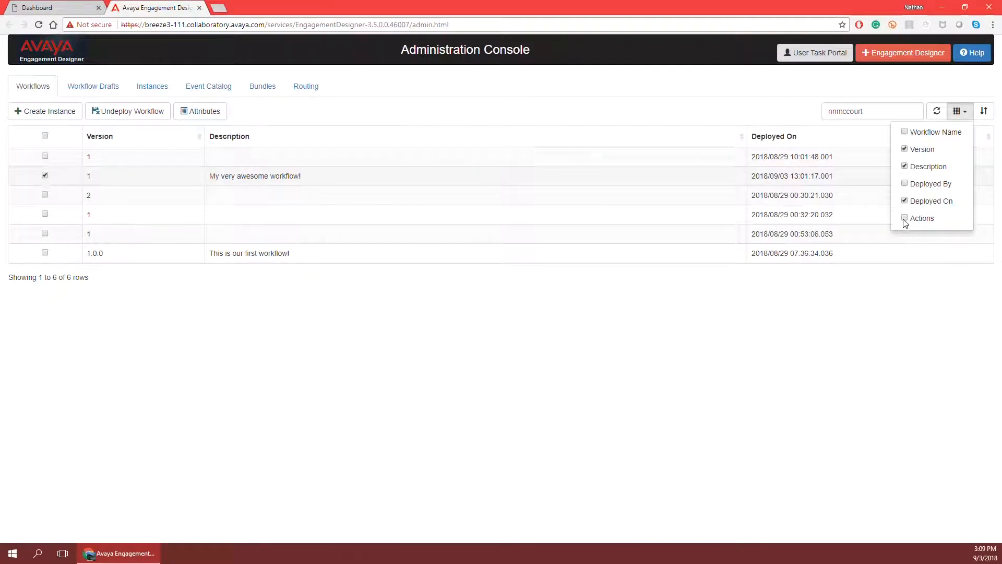
left_click(904, 220)
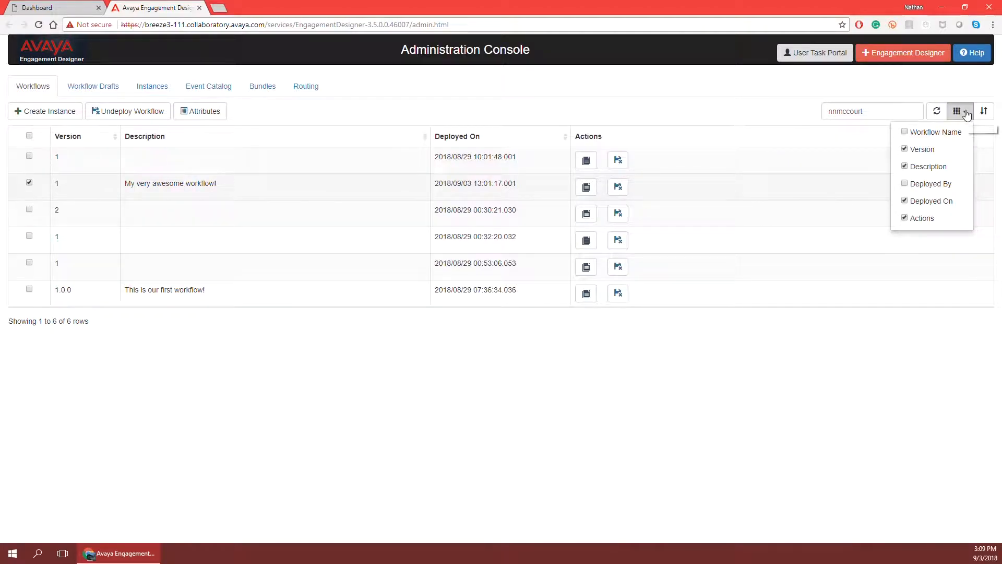
left_click(906, 184)
left_click(906, 132)
left_click(958, 112)
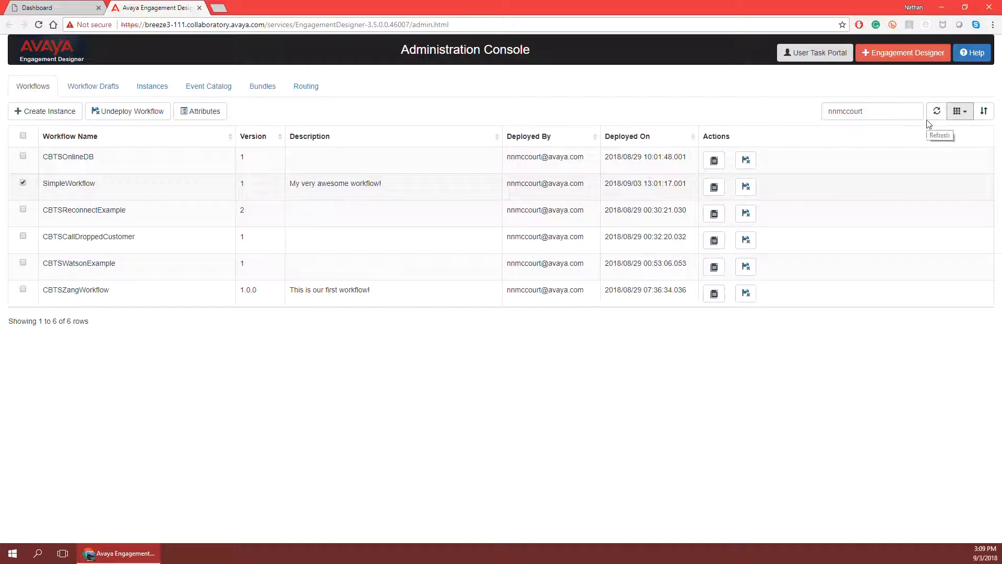
Refresh the list of deployed workflows.
left_click(938, 113)
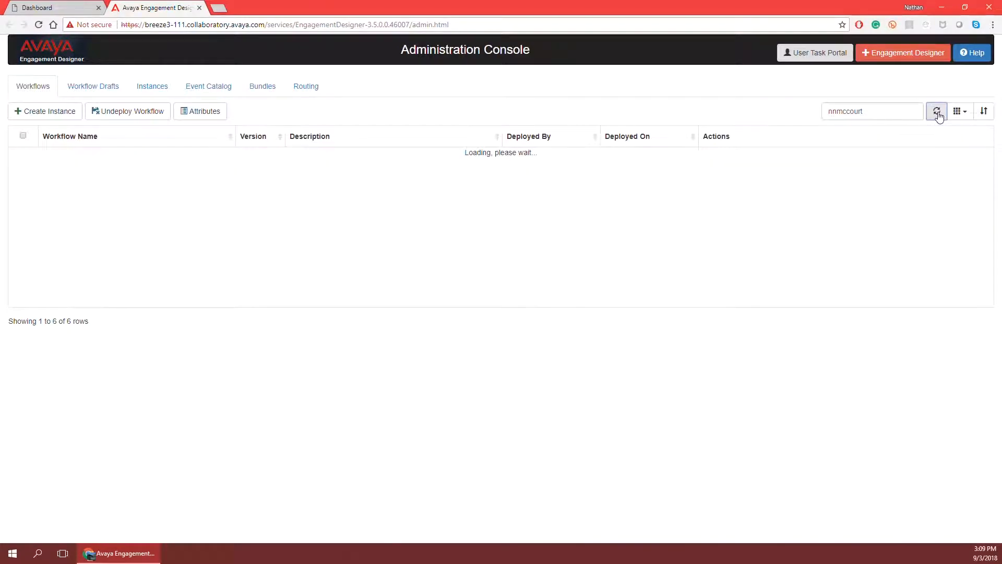
left_click(938, 113)
left_click(938, 113)
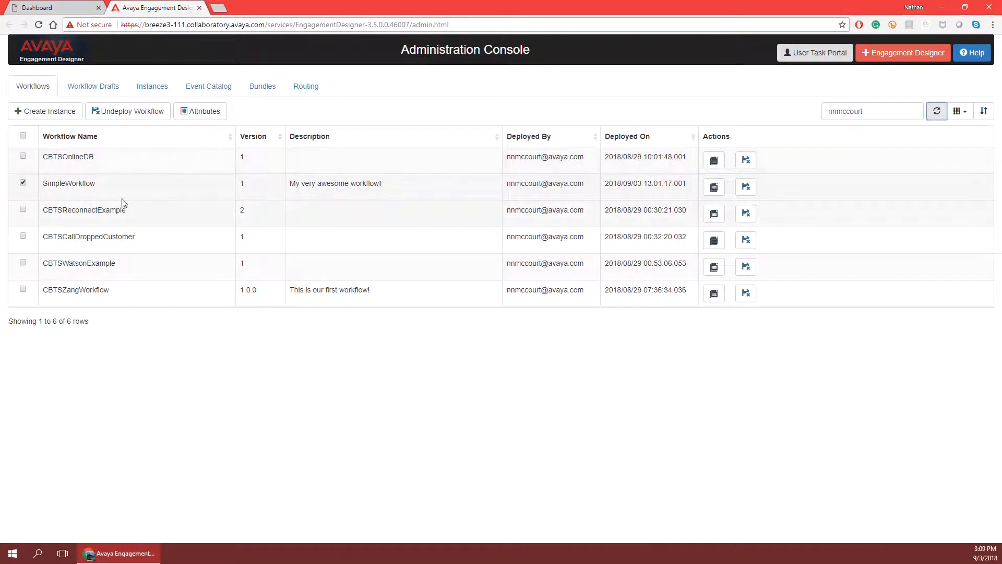
left_click(936, 112)
In SimpleWorkflow's attributes, enter and save the phone number for the cell number attribute, then reopen the attributes to check the value.
left_click(194, 116)
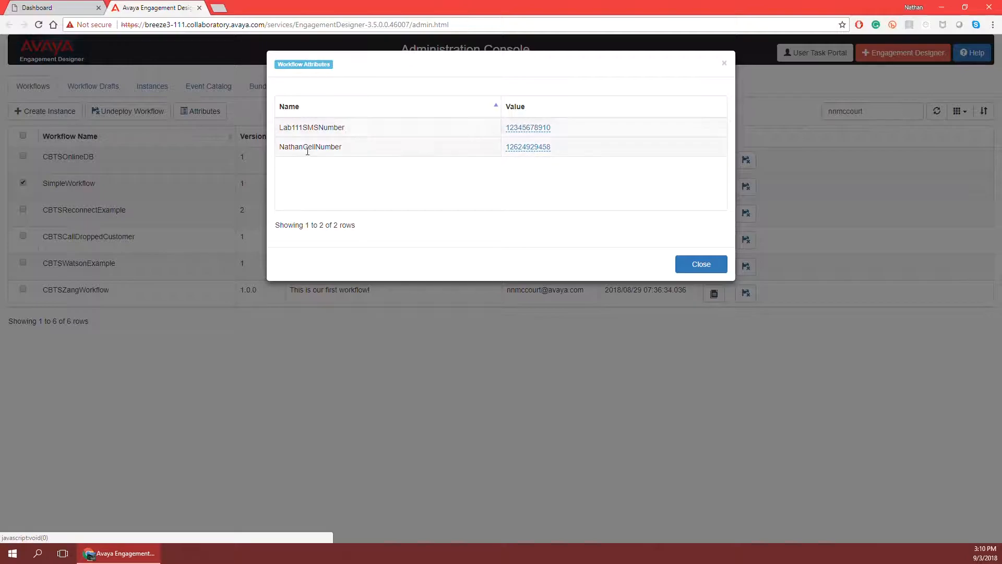
left_click(528, 148)
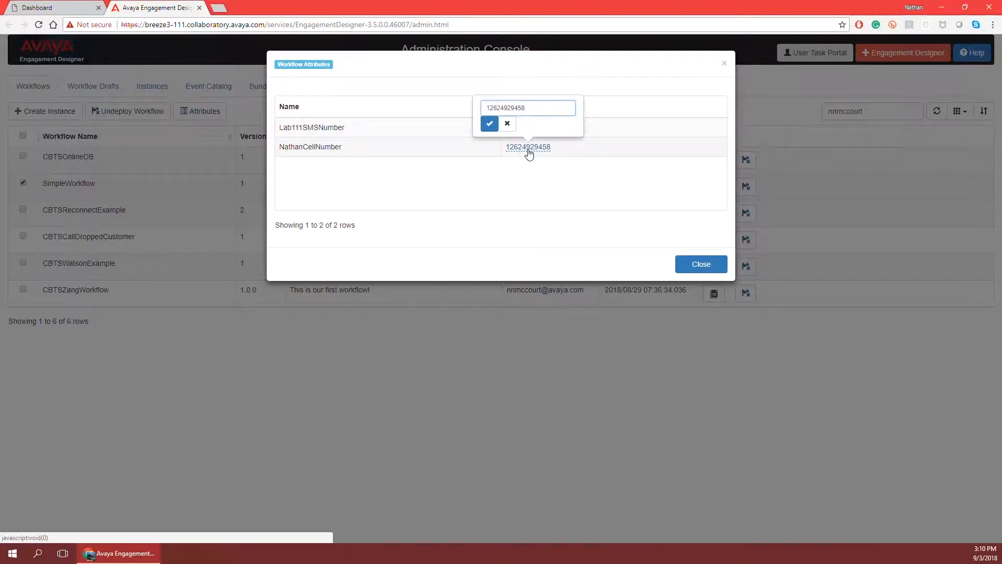
double_click(515, 109)
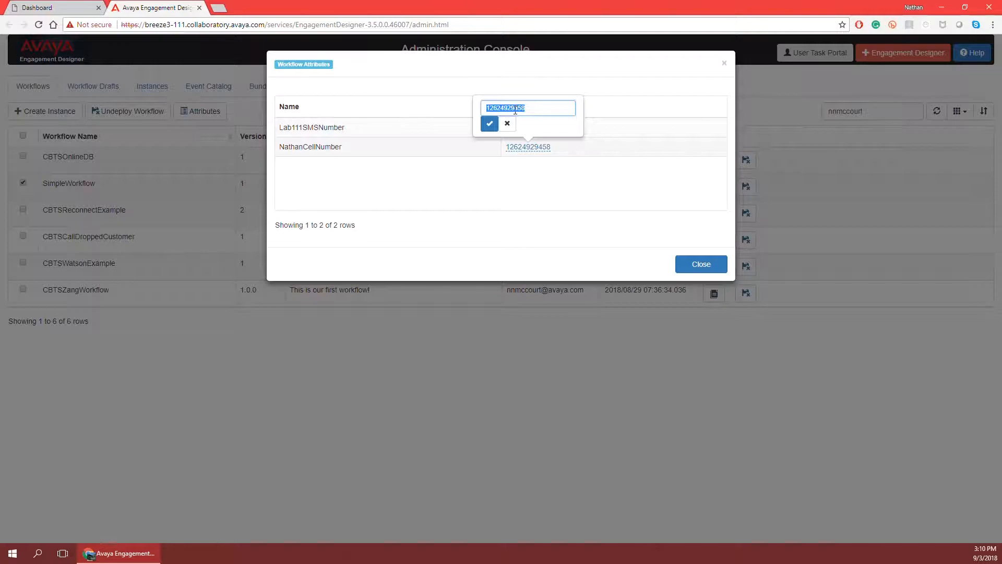
type("126")
left_click(491, 126)
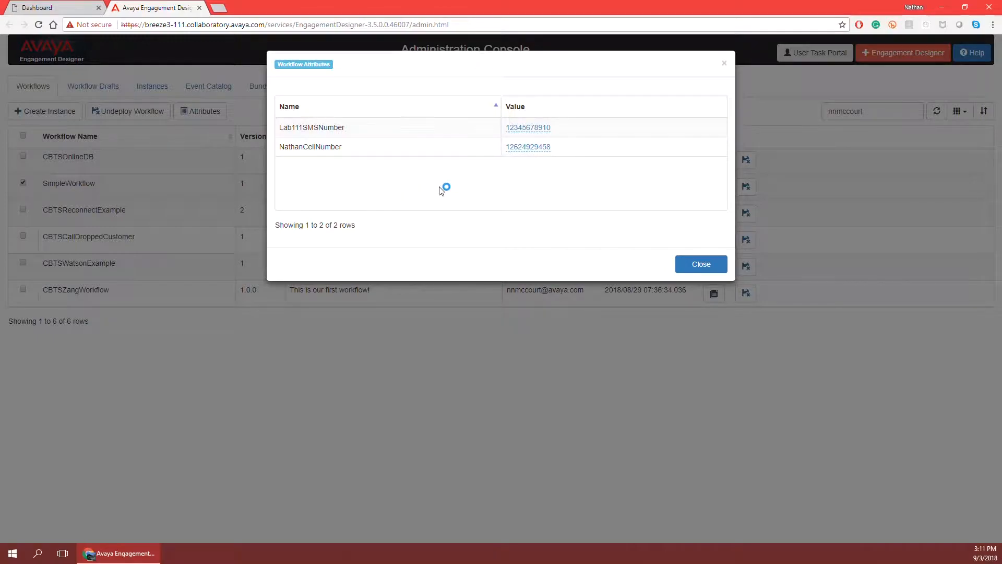
left_click(705, 265)
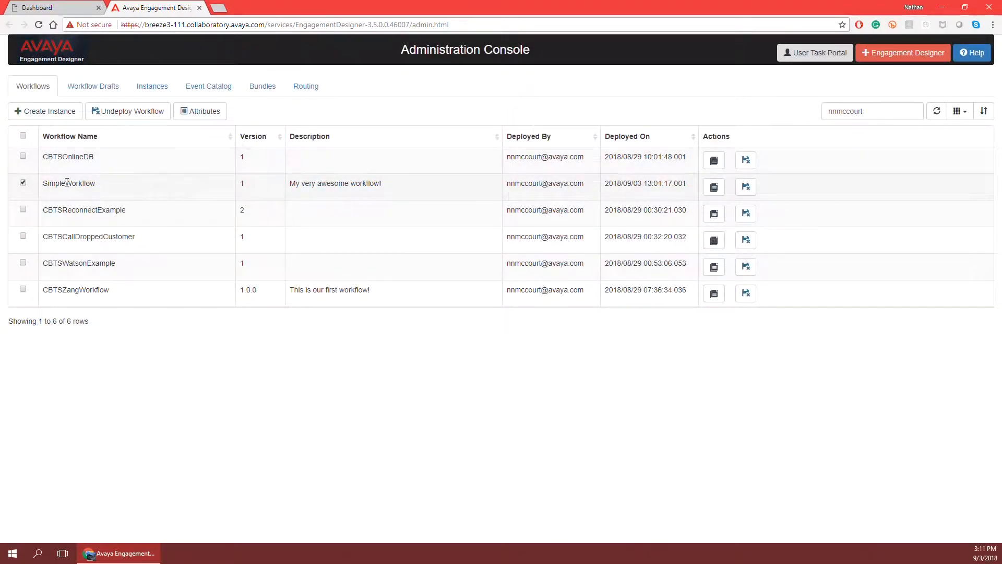
left_click(197, 111)
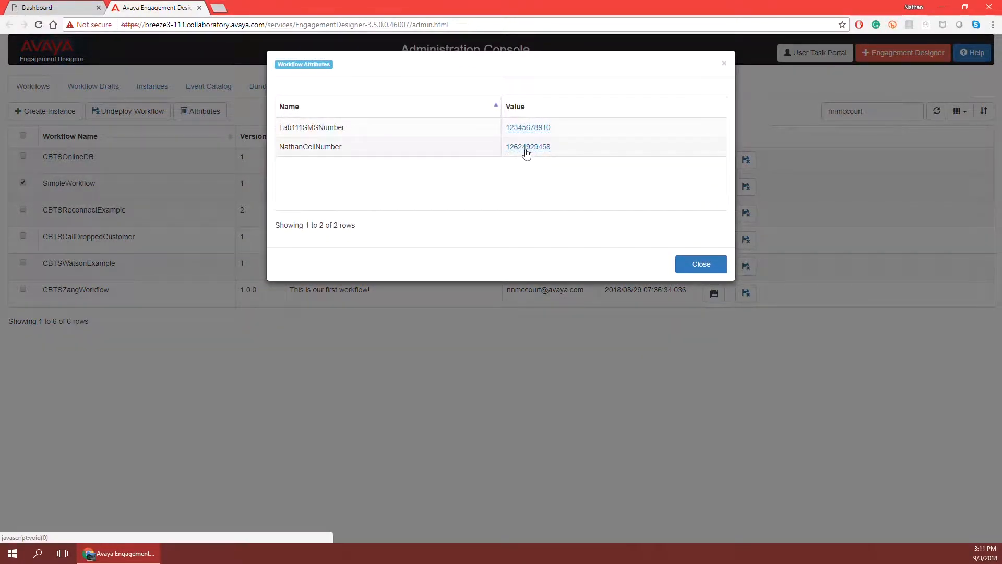
left_click(694, 264)
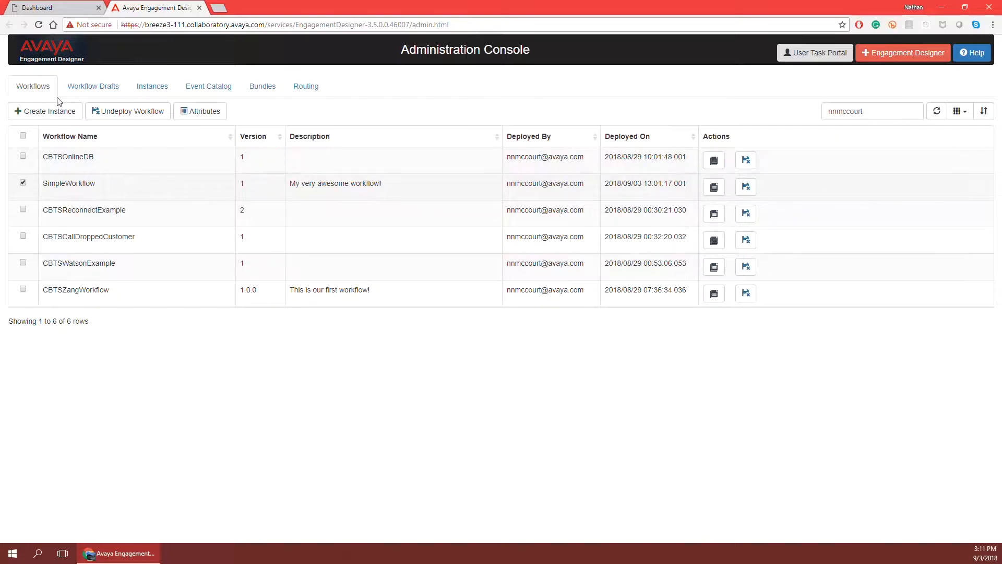
Create an instance of SimpleWorkflow with the event body Text set to "Hello World!".
left_click(54, 111)
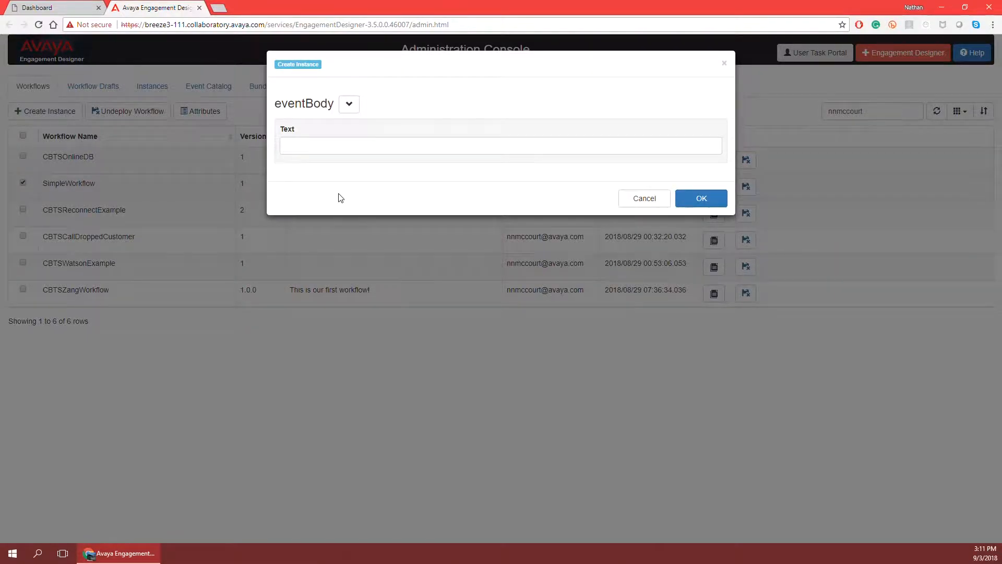
left_click(332, 149)
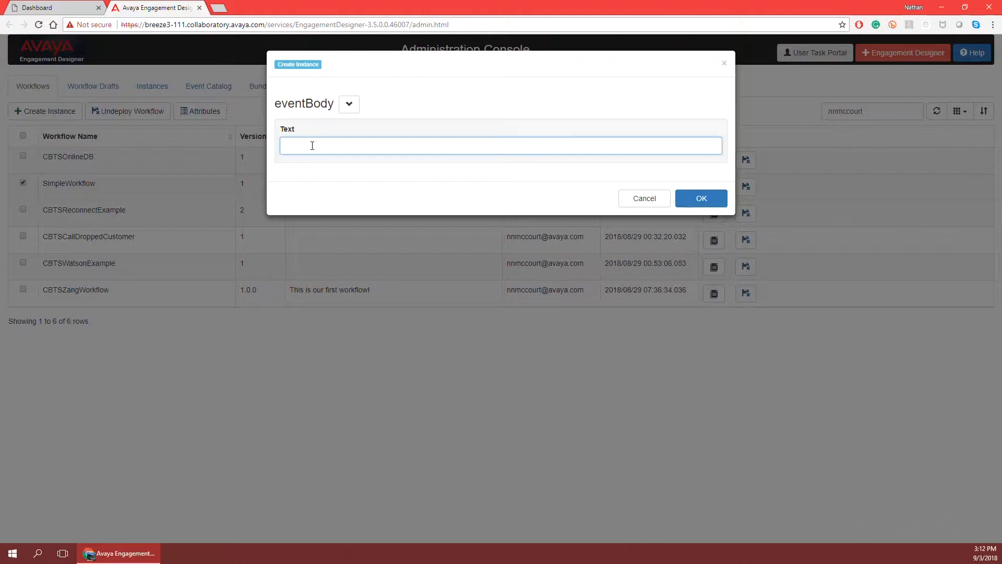
type("Hello World")
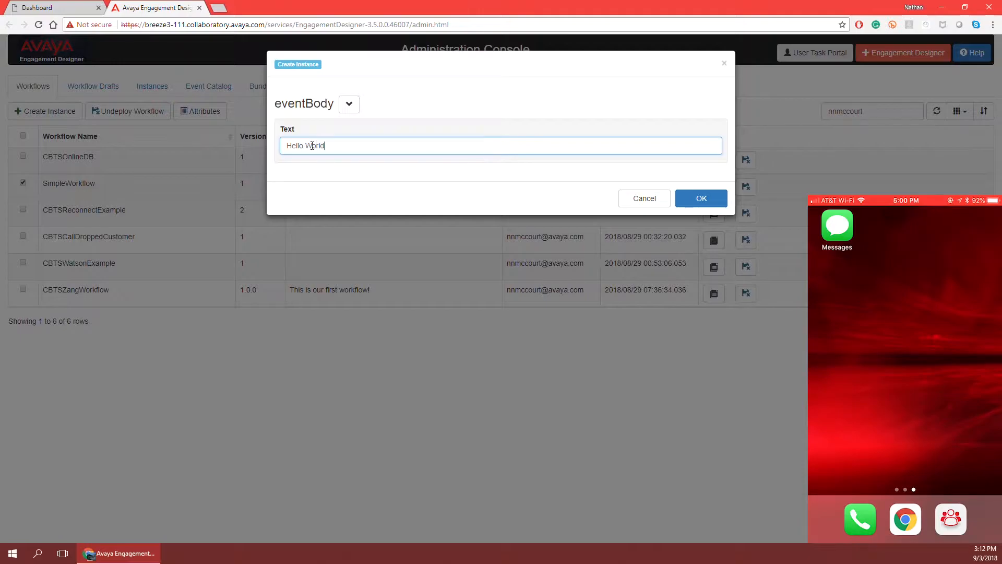
type("!")
left_click(698, 198)
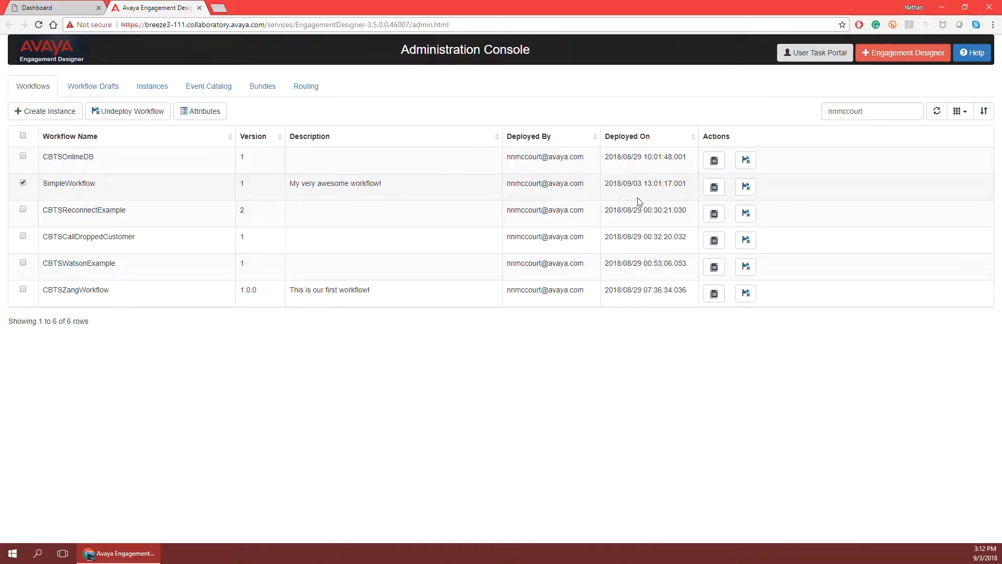
View a copy of SimpleWorkflow in the workflow designer and return to the administration console.
left_click(714, 188)
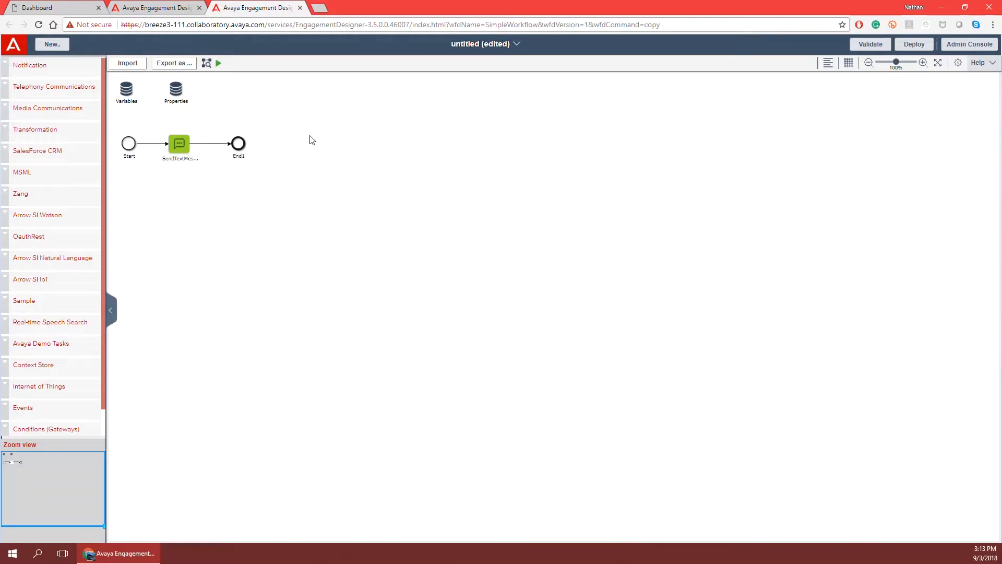
left_click(300, 8)
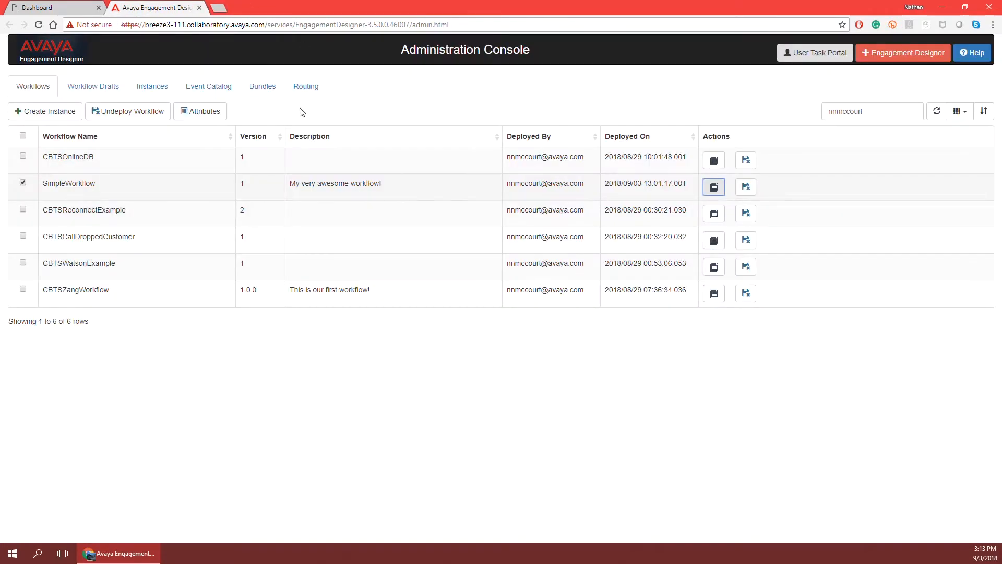